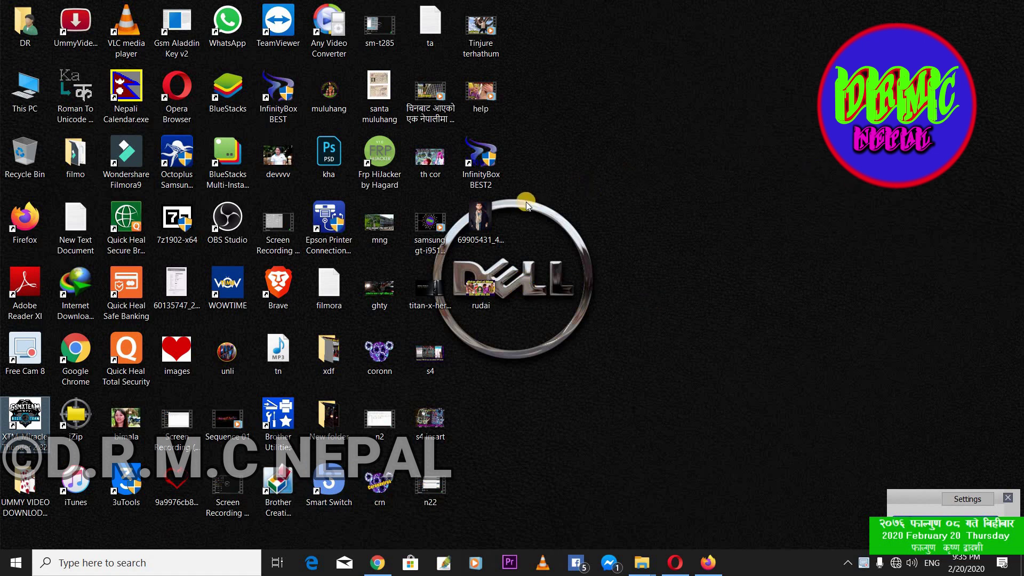
Step: Delete the long numbered photo and the Nepali-titled video from the desktop, refreshing in between
click(487, 219)
right_click(488, 218)
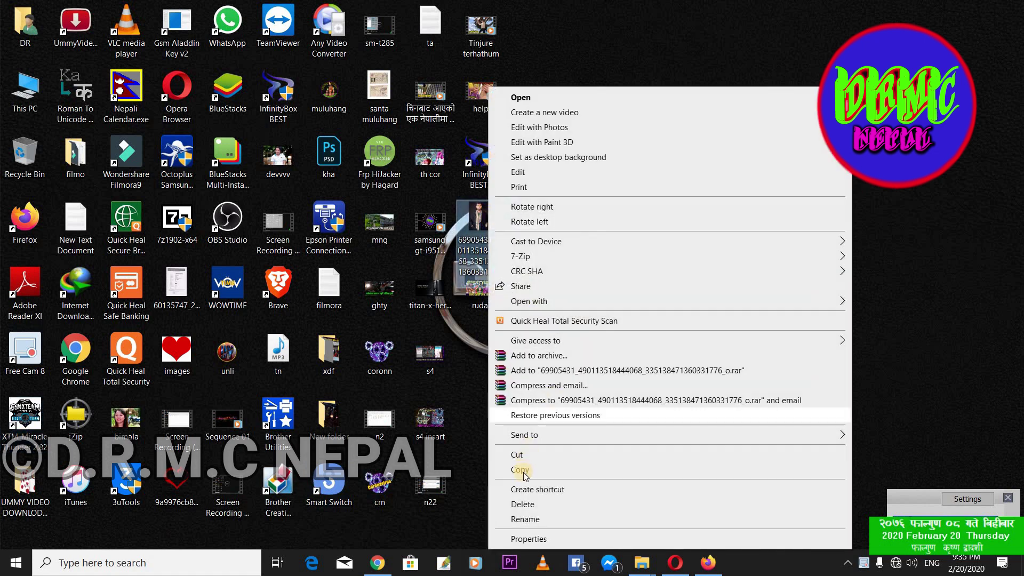
click(534, 504)
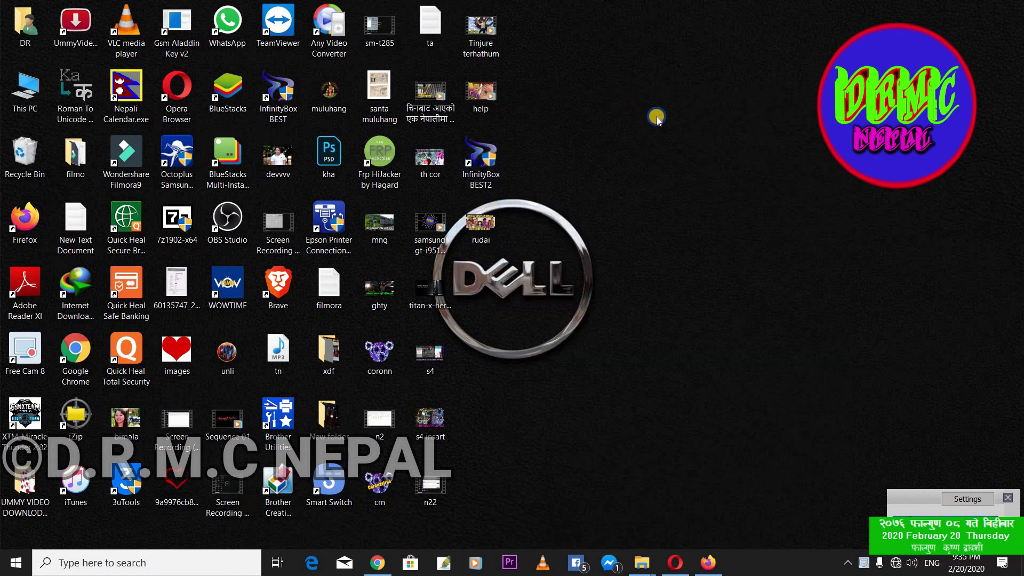
right_click(638, 103)
click(697, 162)
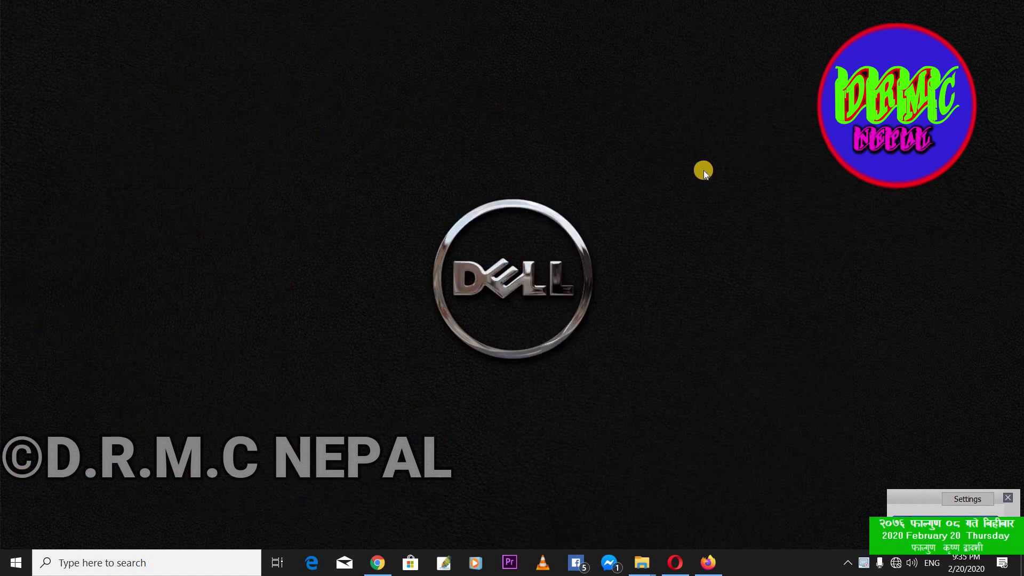
right_click(700, 166)
click(738, 224)
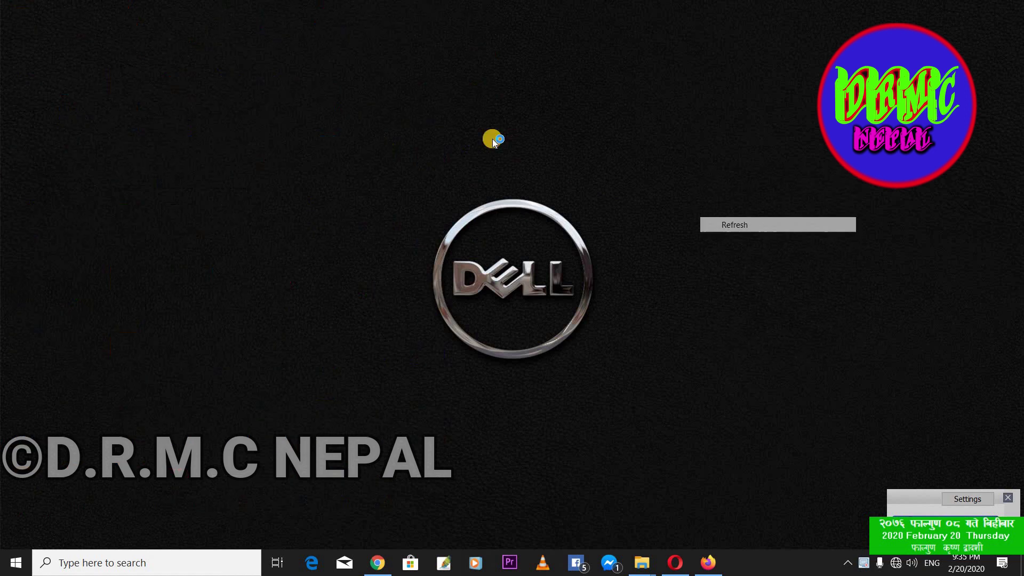
right_click(430, 114)
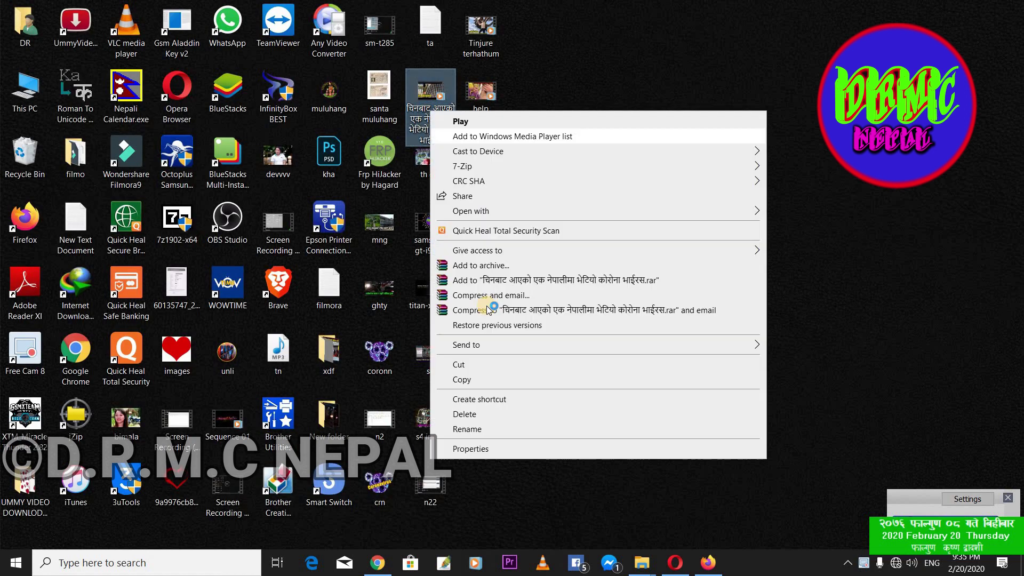
click(468, 412)
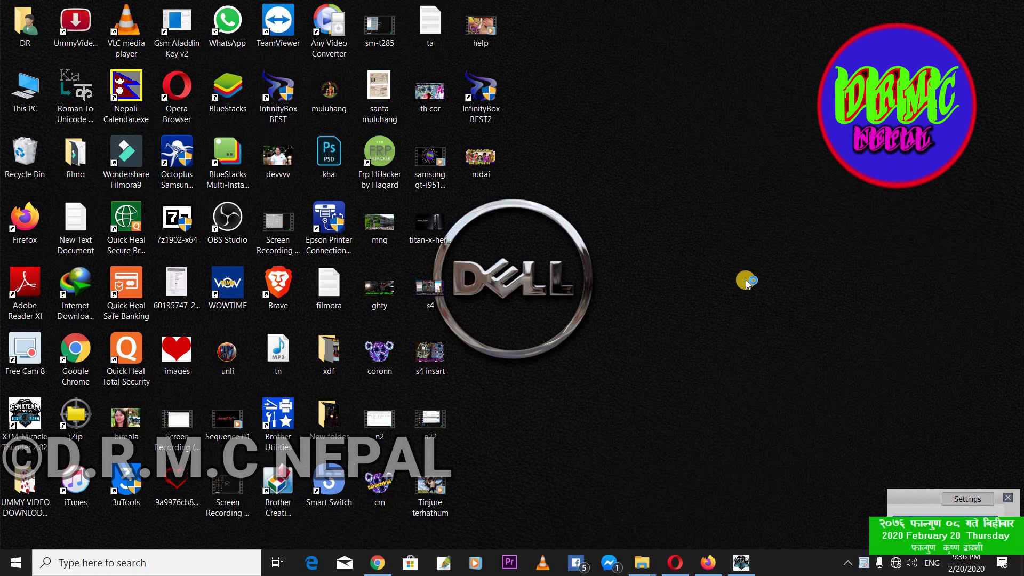
Step: Bring up Miracle Thunder 2.82, try Connect, and drag its window up and right
click(741, 561)
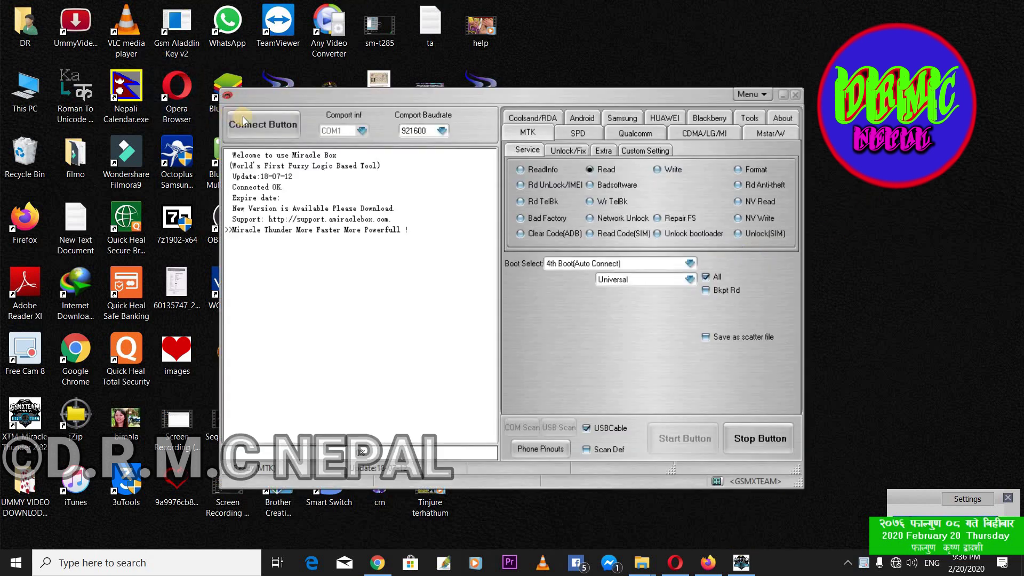
click(260, 128)
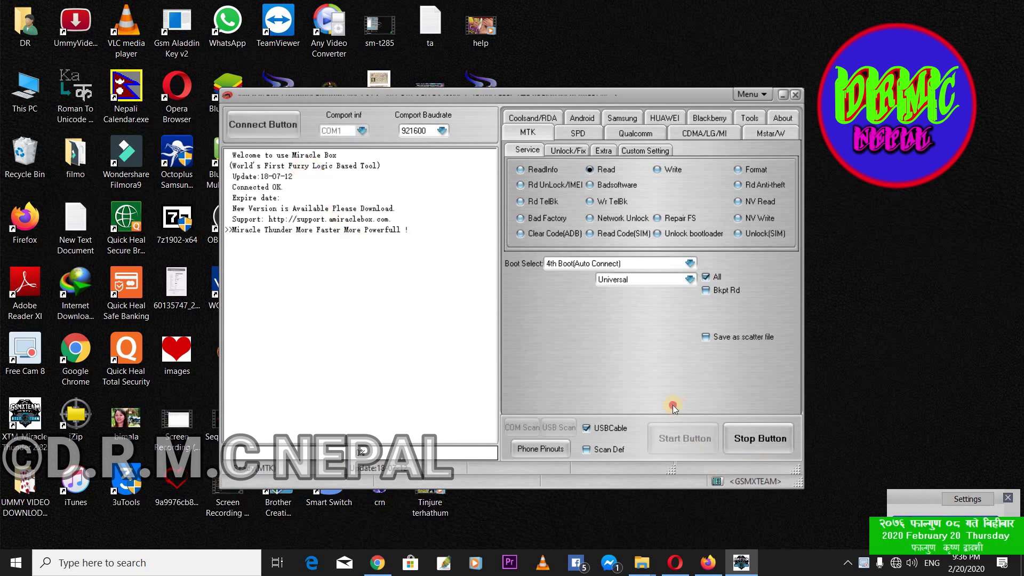
drag(672, 85, 756, 57)
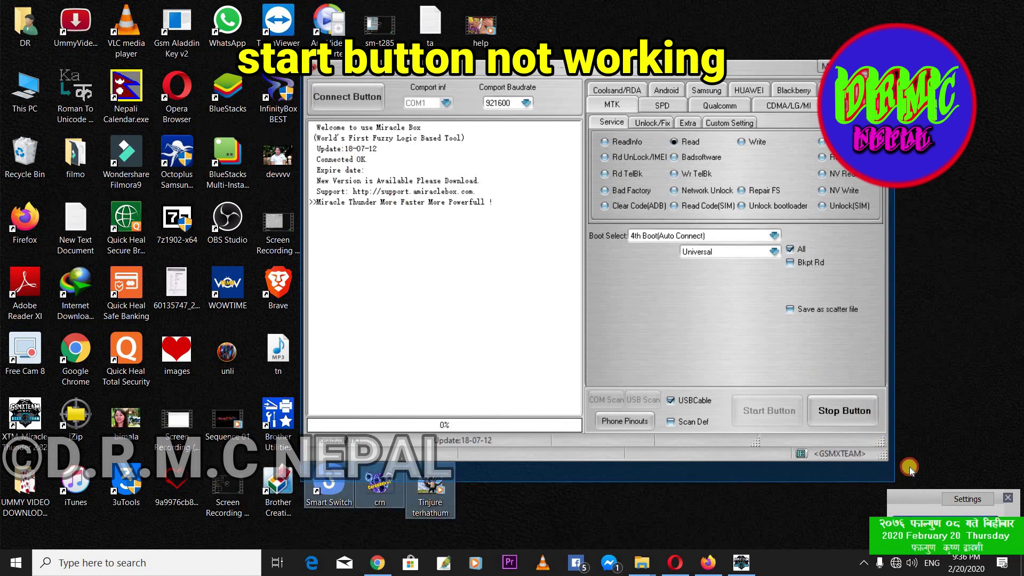
Step: Nudge the window slightly further right and bring up the exit prompt with Alt+F4
drag(905, 468, 907, 466)
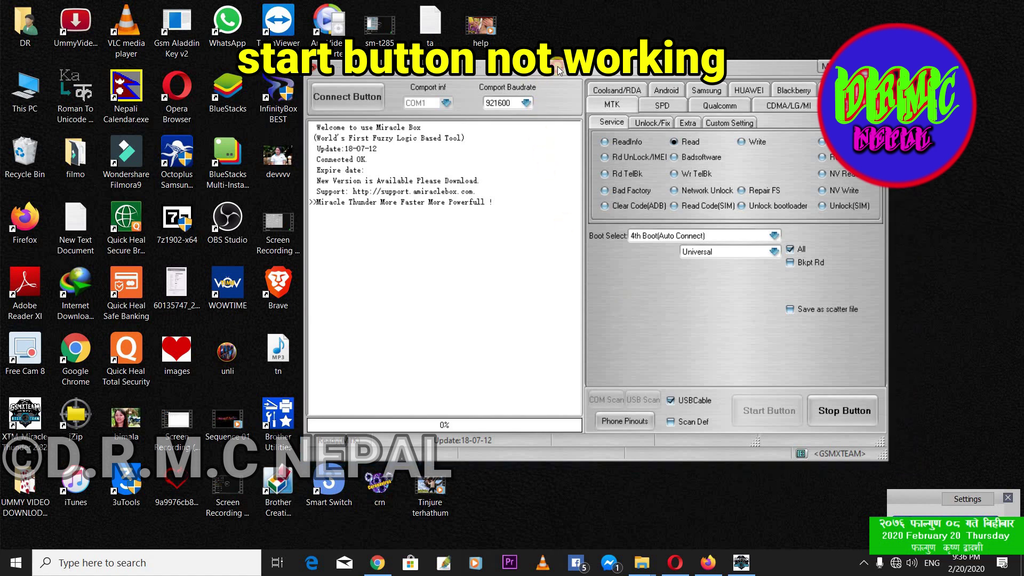
drag(558, 70, 586, 61)
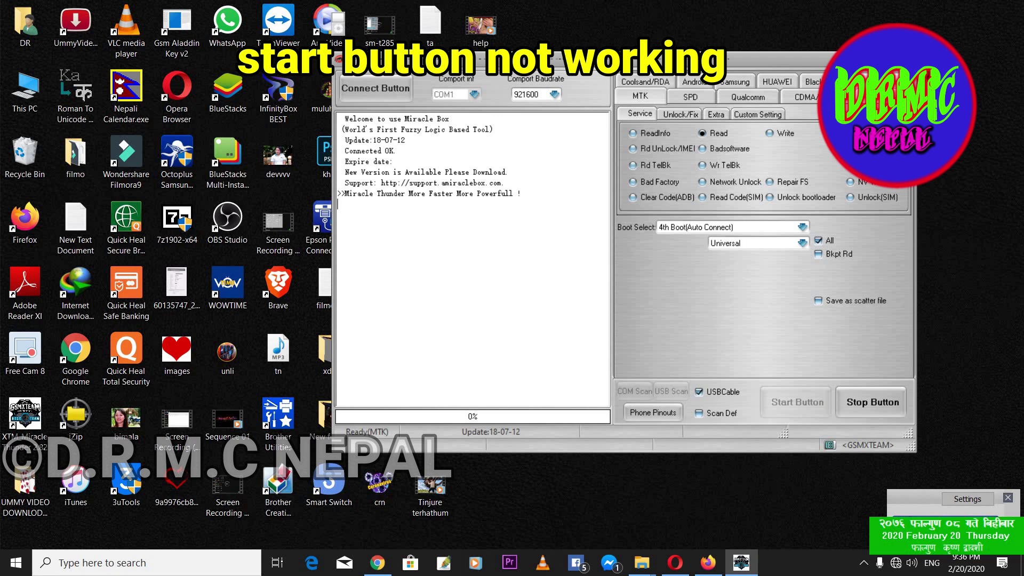
key(alt+F4)
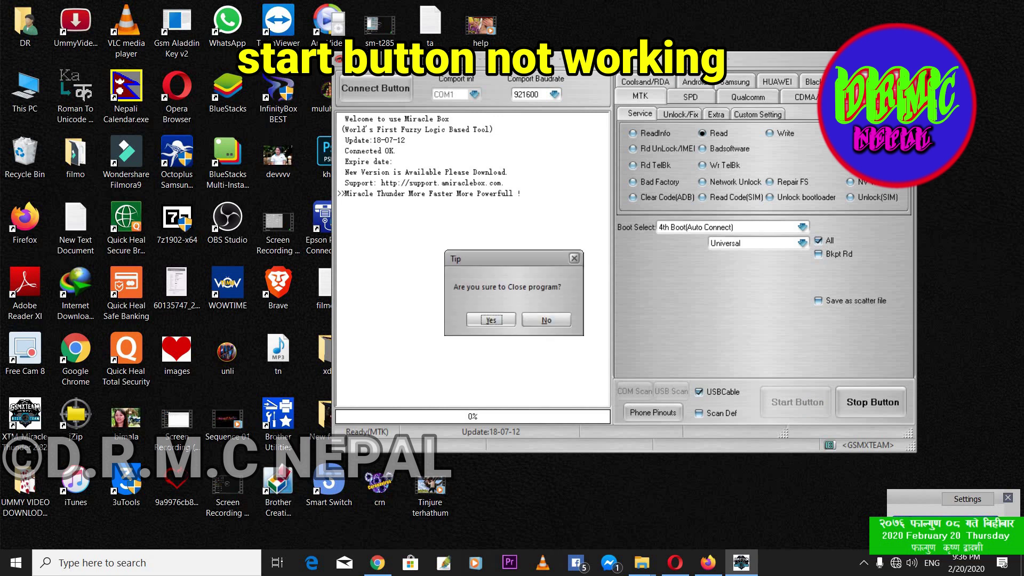
Step: Confirm closing Miracle Thunder and open BOX_Data from the shortcut's file location
click(491, 320)
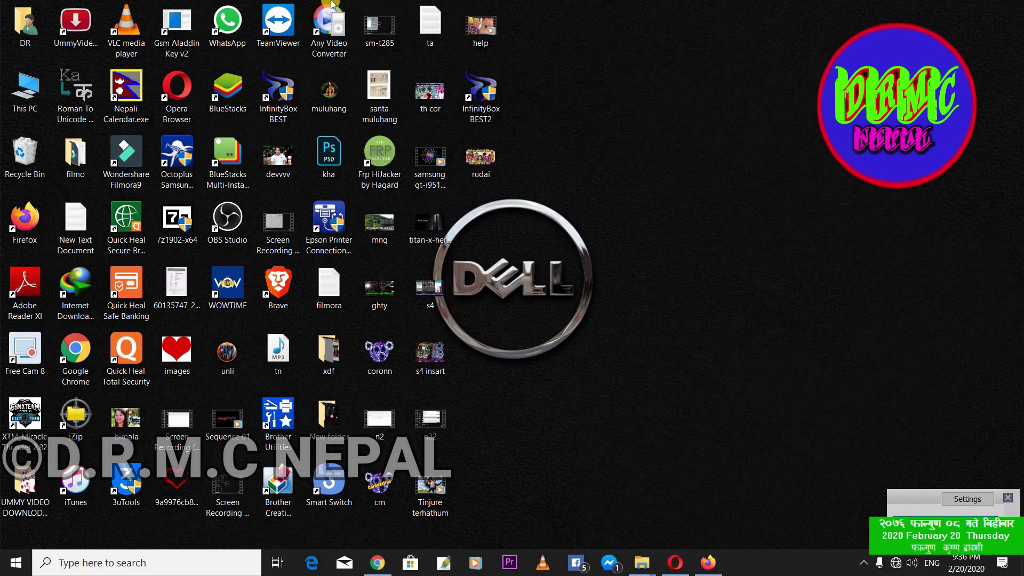
click(131, 171)
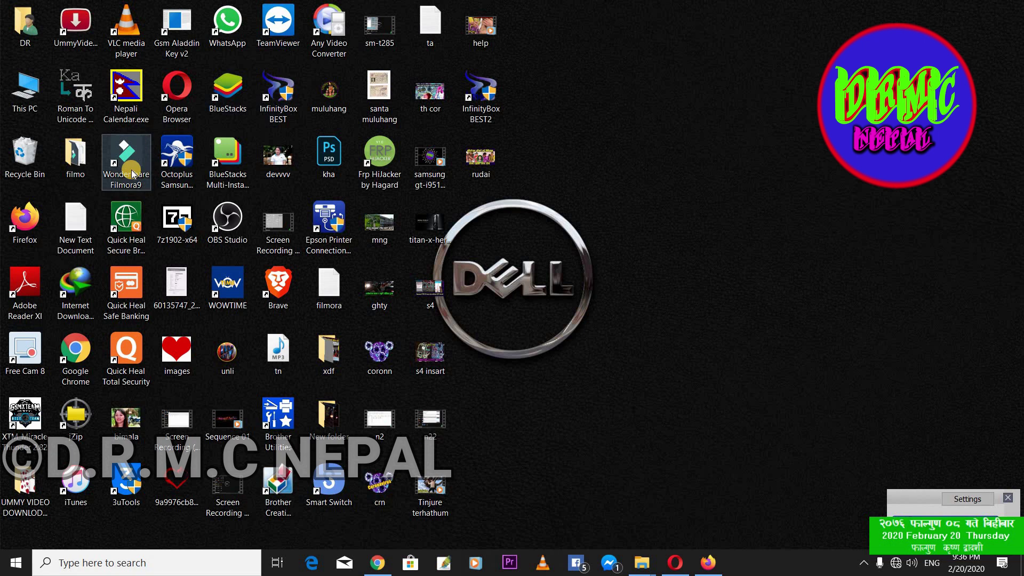
right_click(23, 419)
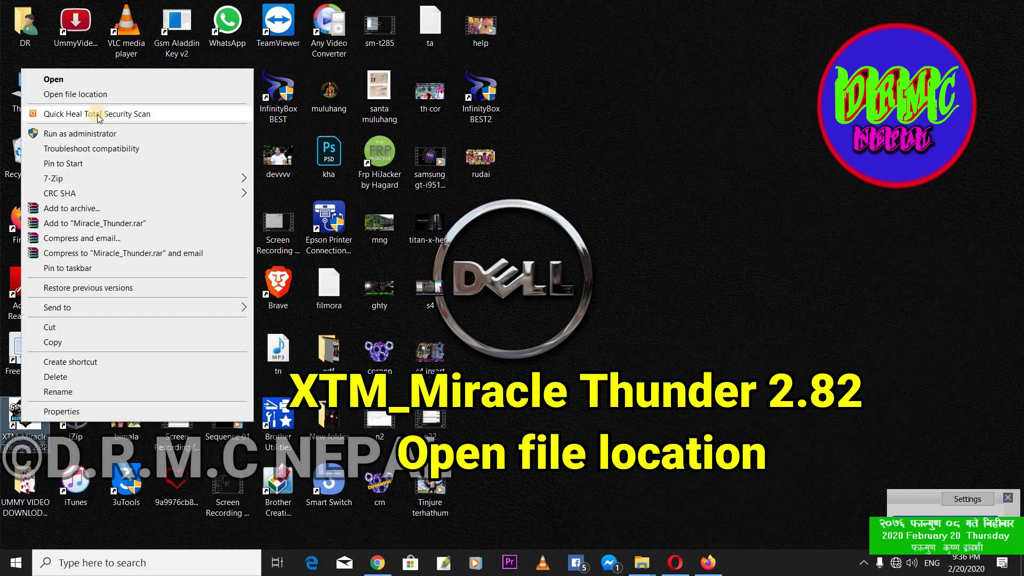
click(75, 94)
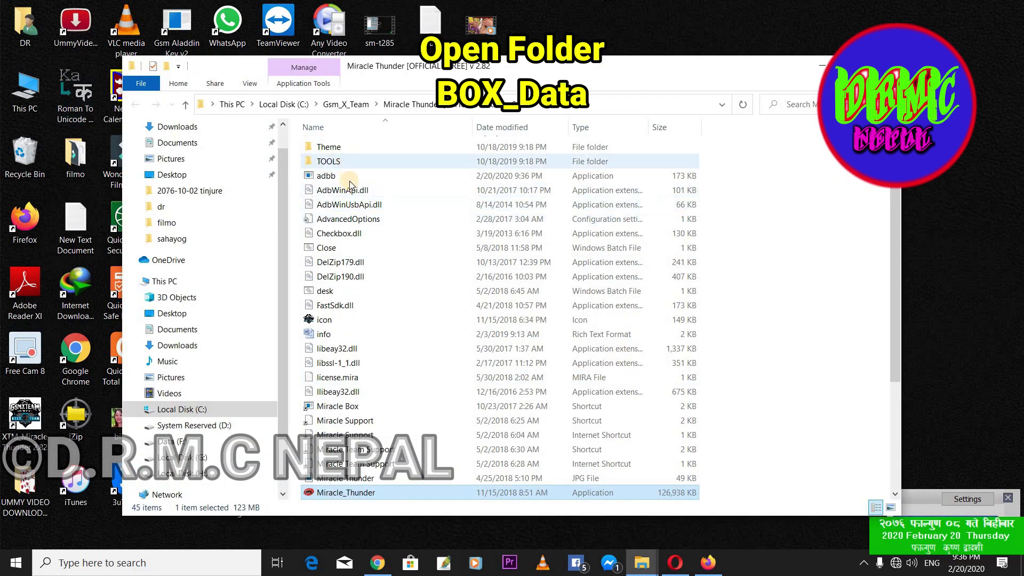
scroll(350, 181, up, 3)
click(341, 162)
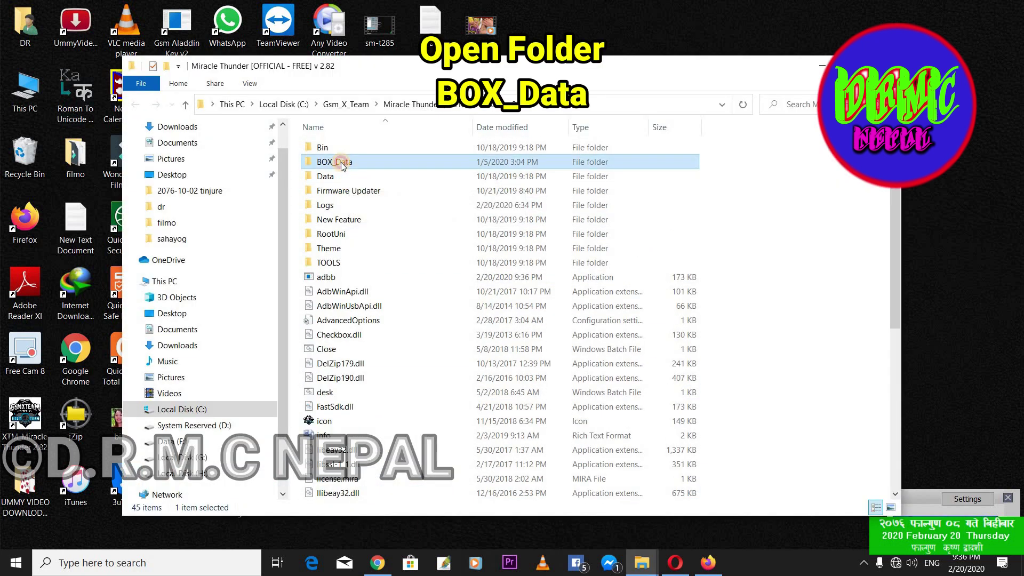
double_click(341, 163)
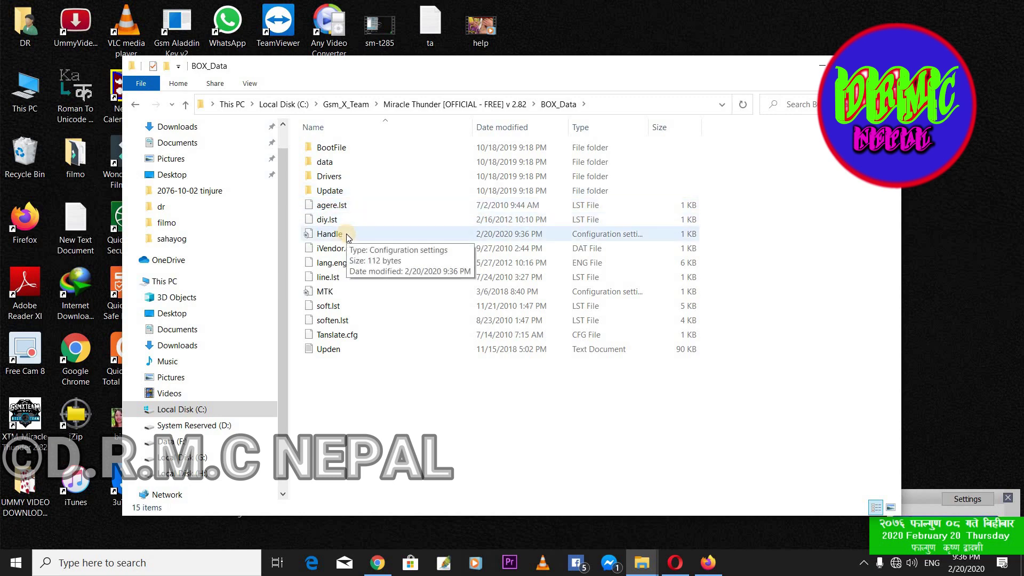
Step: Copy the Handle file from BOX_Data and minimize the folder window
right_click(328, 236)
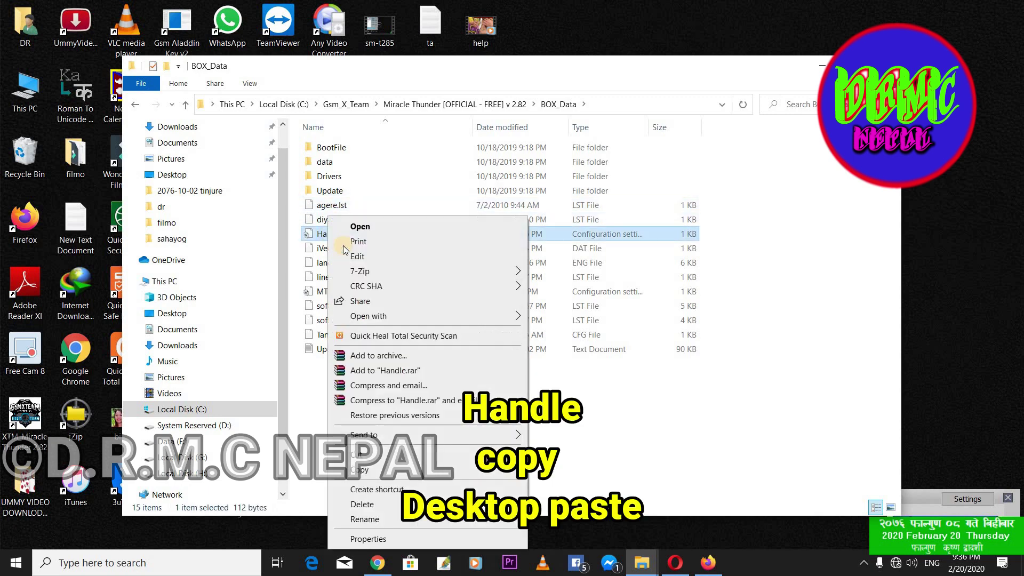
click(361, 470)
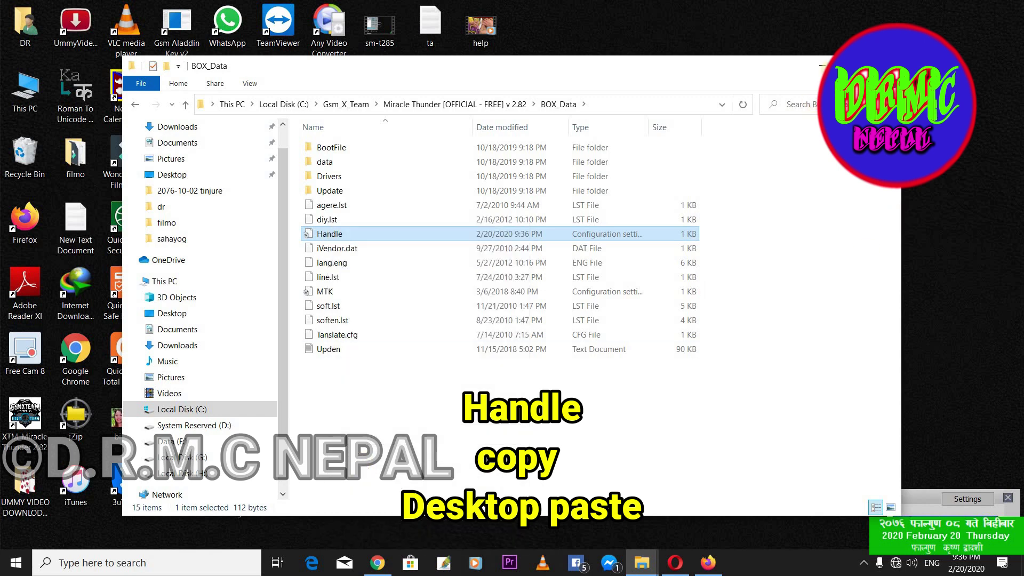
click(822, 65)
Step: Paste the copied Handle file onto the desktop and open it in Notepad
right_click(821, 73)
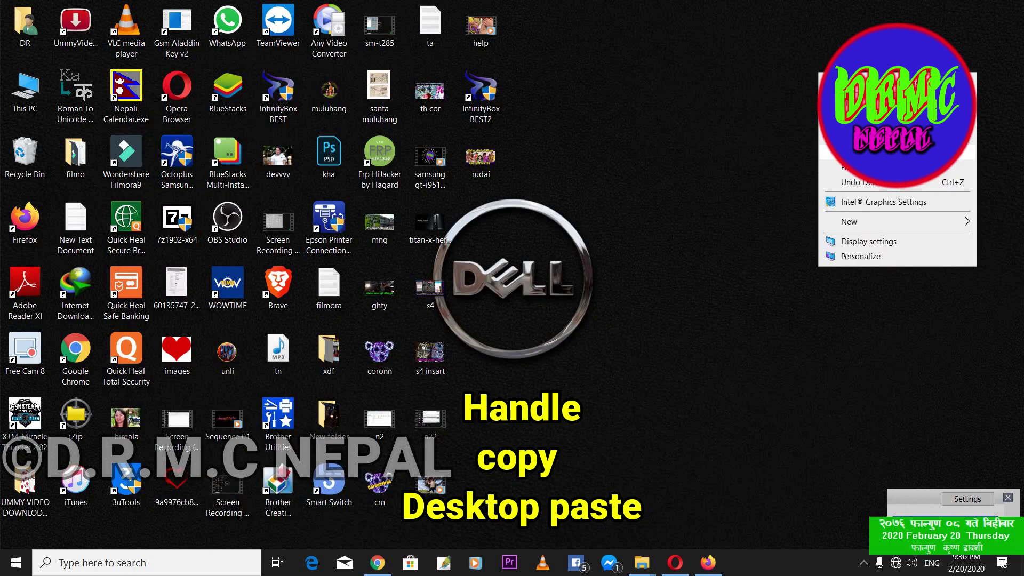
click(854, 168)
double_click(501, 235)
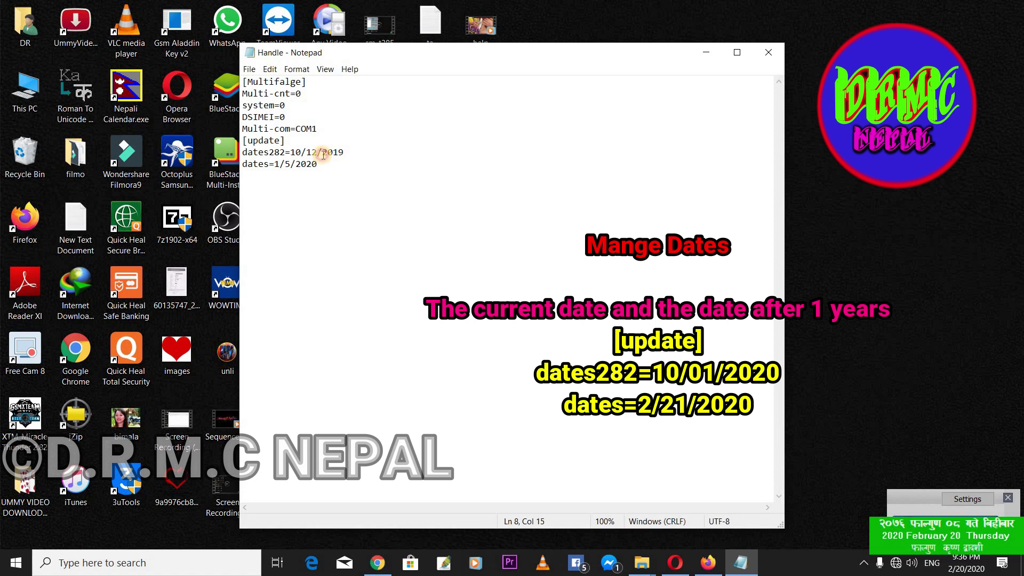
Step: Change dates282 to 10/01/2020 and dates to 1/5/2021, then save and close Handle.ini
drag(322, 155, 350, 152)
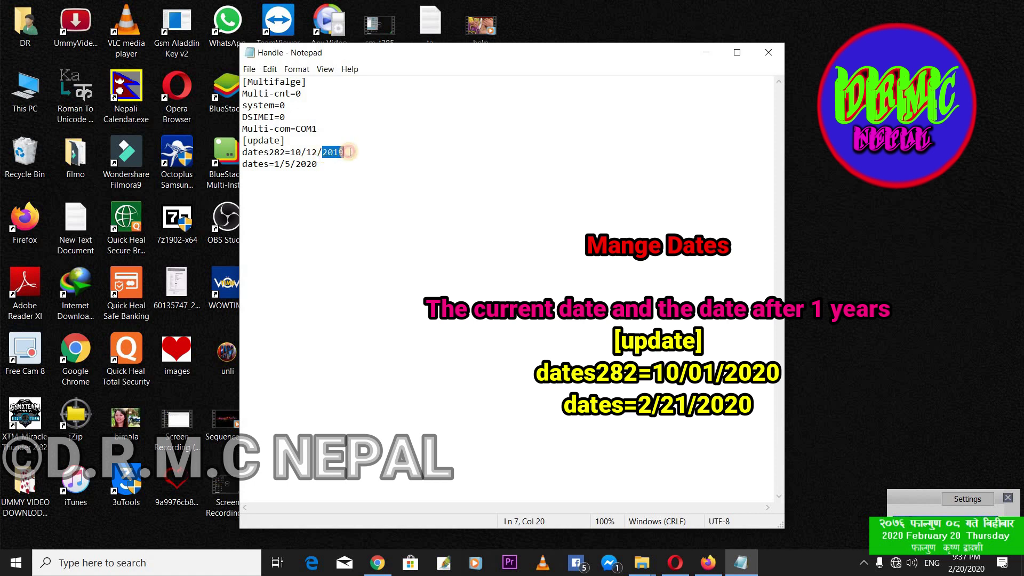
text(20)
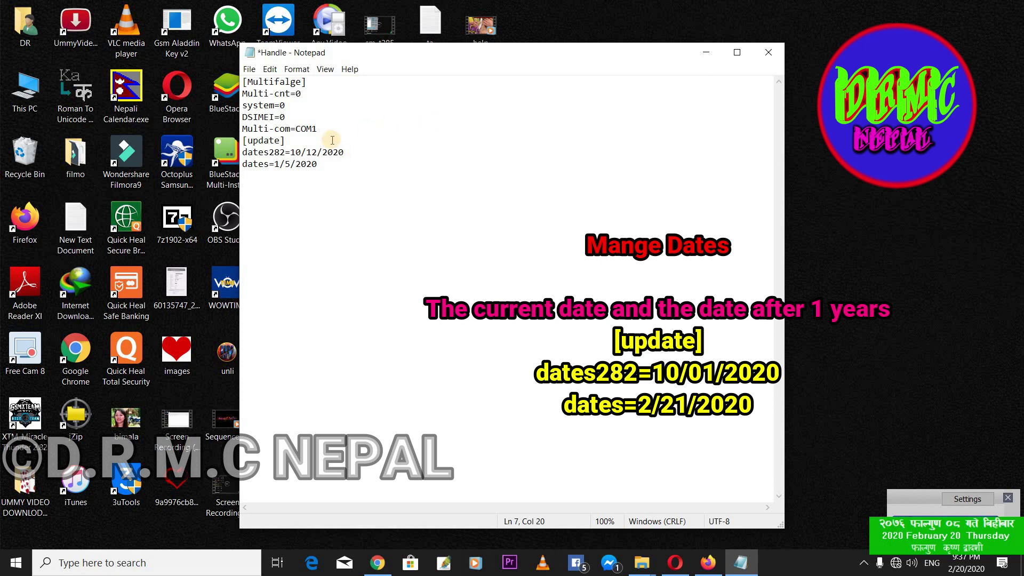
drag(308, 153, 315, 151)
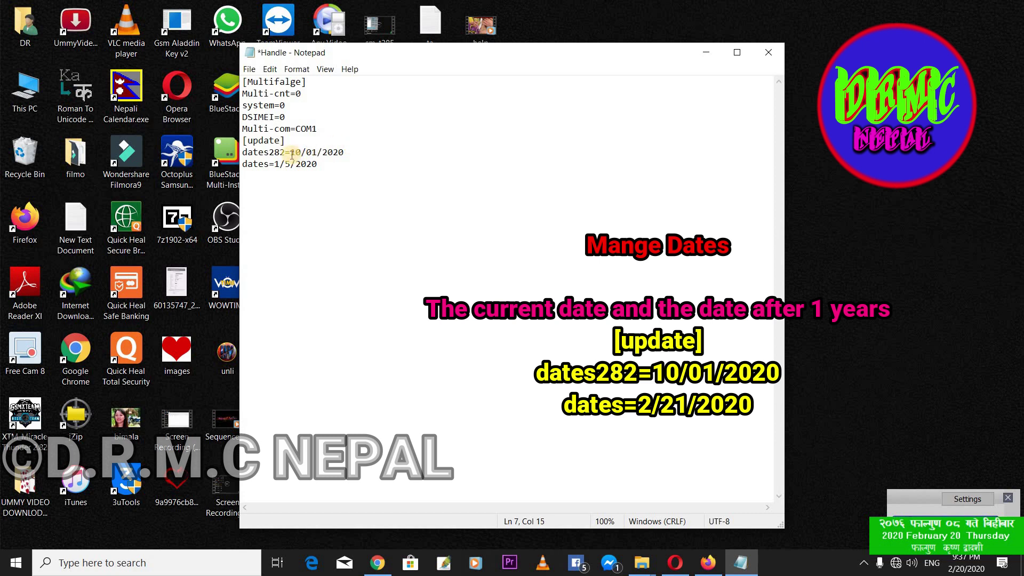
click(328, 184)
click(311, 172)
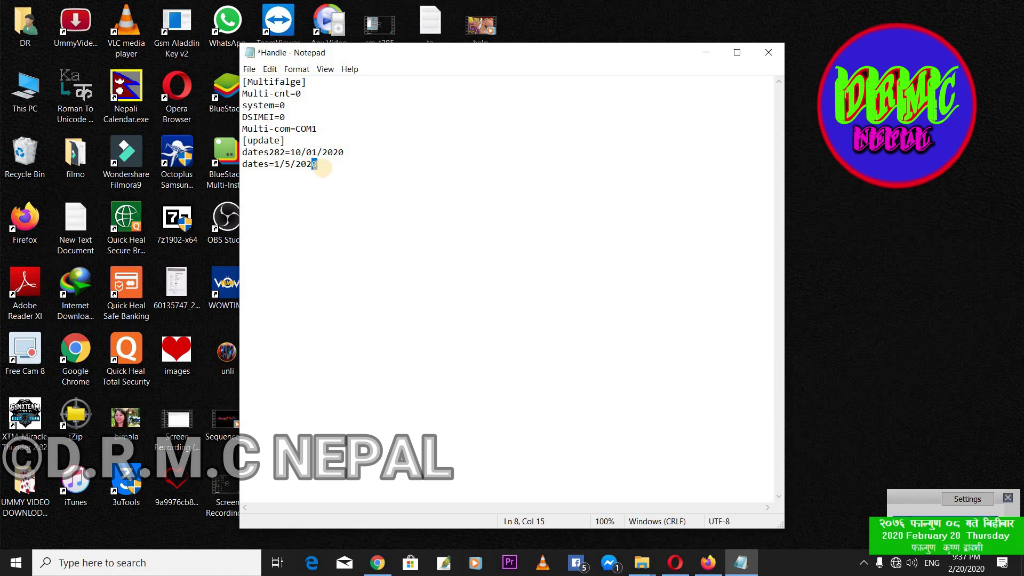
click(770, 53)
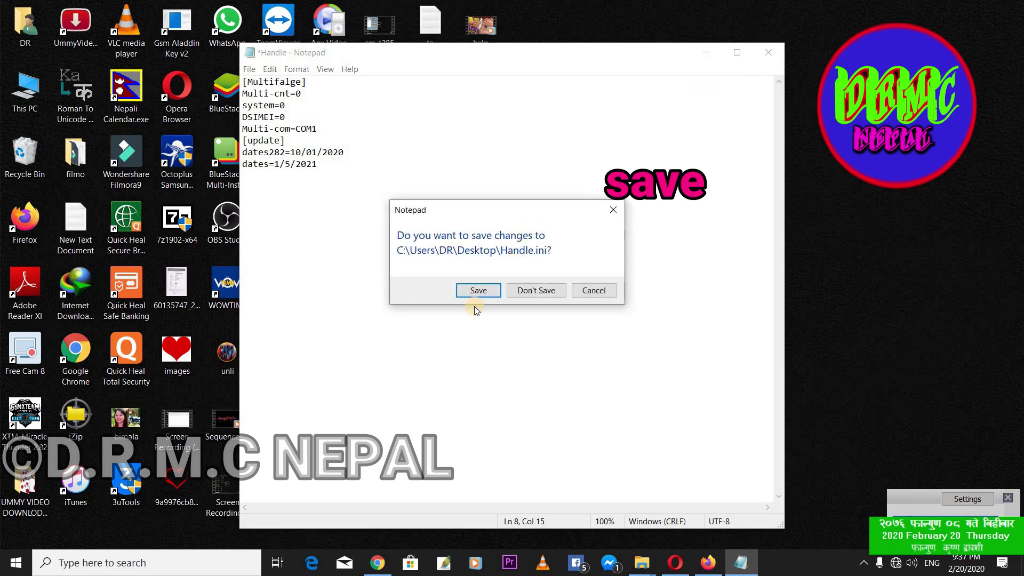
click(474, 296)
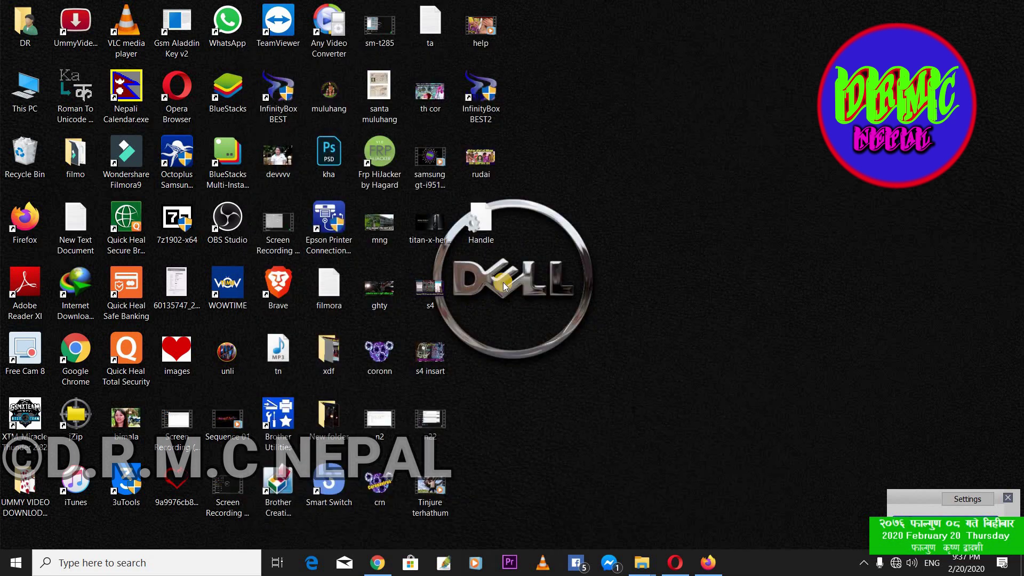
Step: Reopen the desktop Handle file to check the updated dates, then close it
double_click(481, 222)
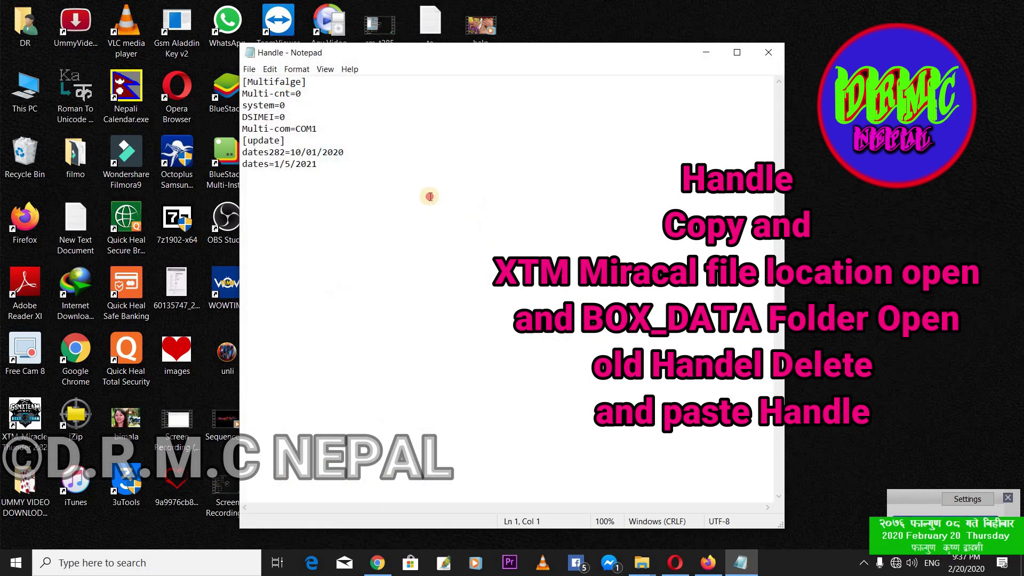
drag(318, 165, 243, 152)
click(387, 208)
click(767, 53)
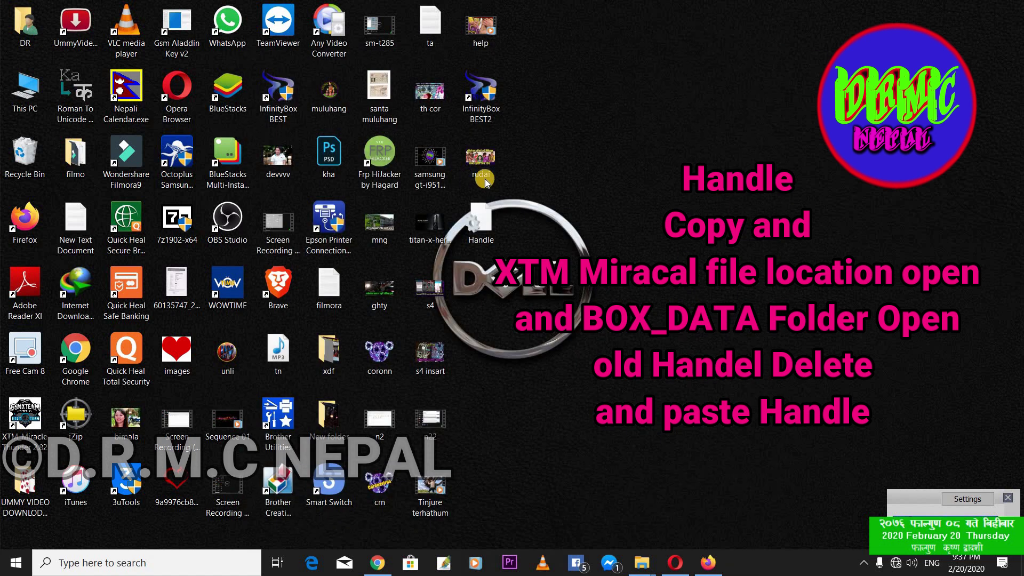
Step: Copy the edited Handle into BOX_Data after deleting the old Handle file there
right_click(482, 218)
click(534, 471)
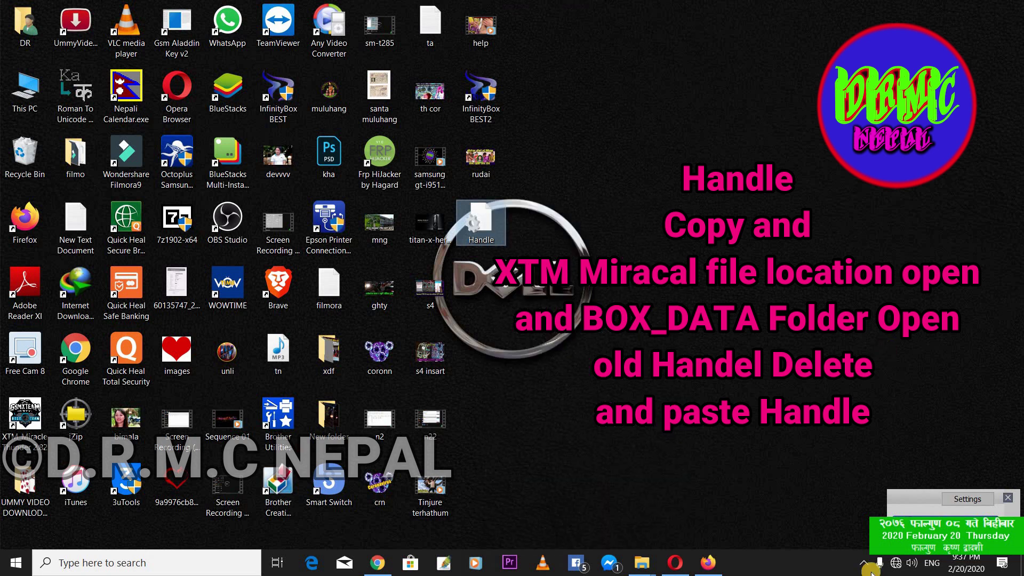
mouse_move(636, 568)
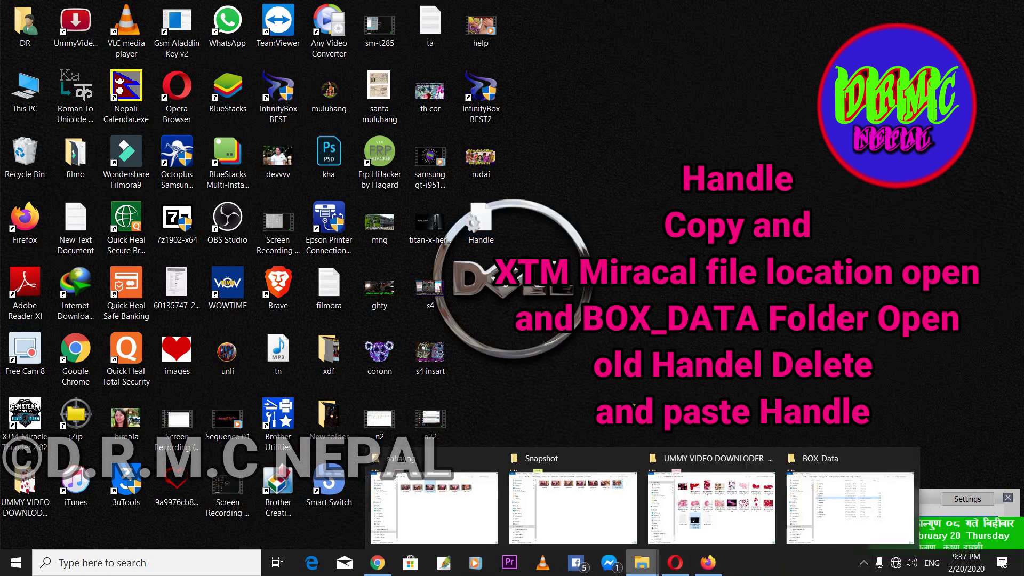
click(853, 525)
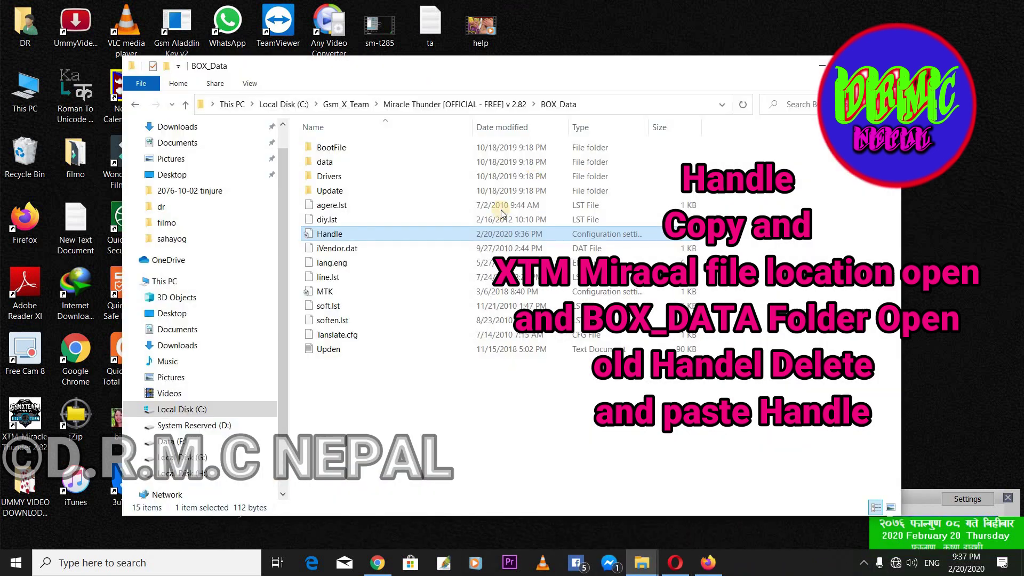
right_click(341, 238)
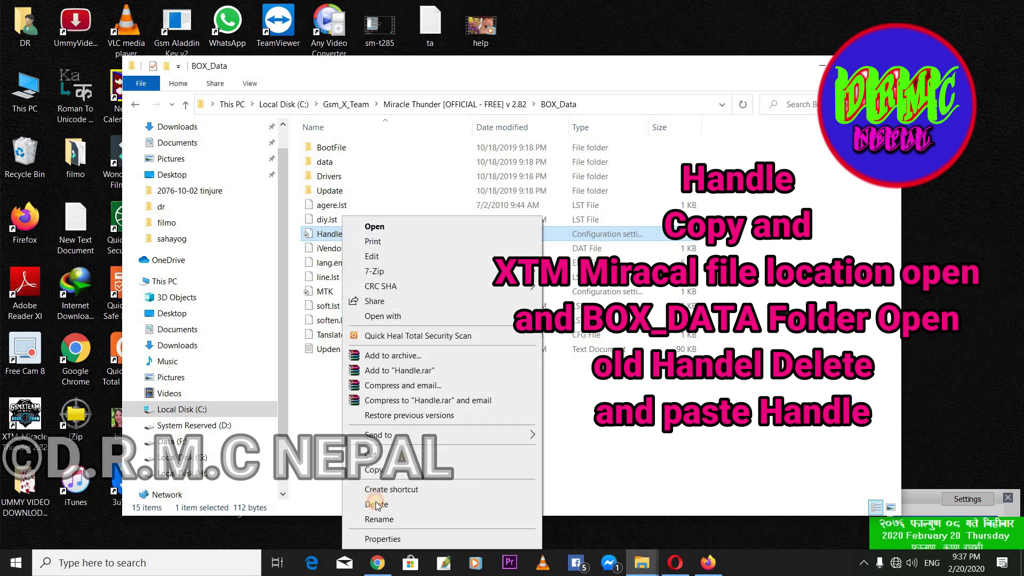
click(373, 506)
right_click(433, 454)
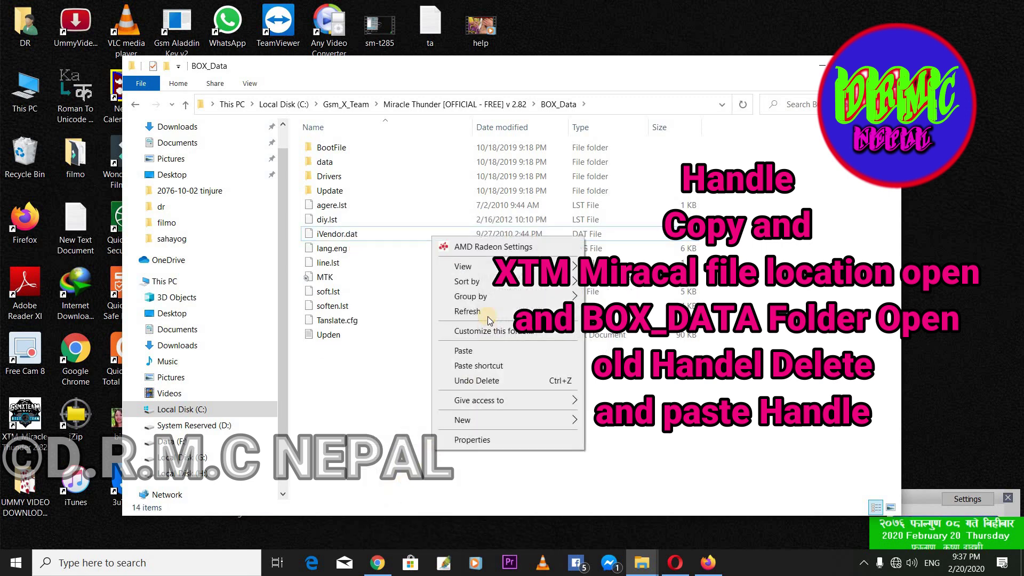
click(481, 351)
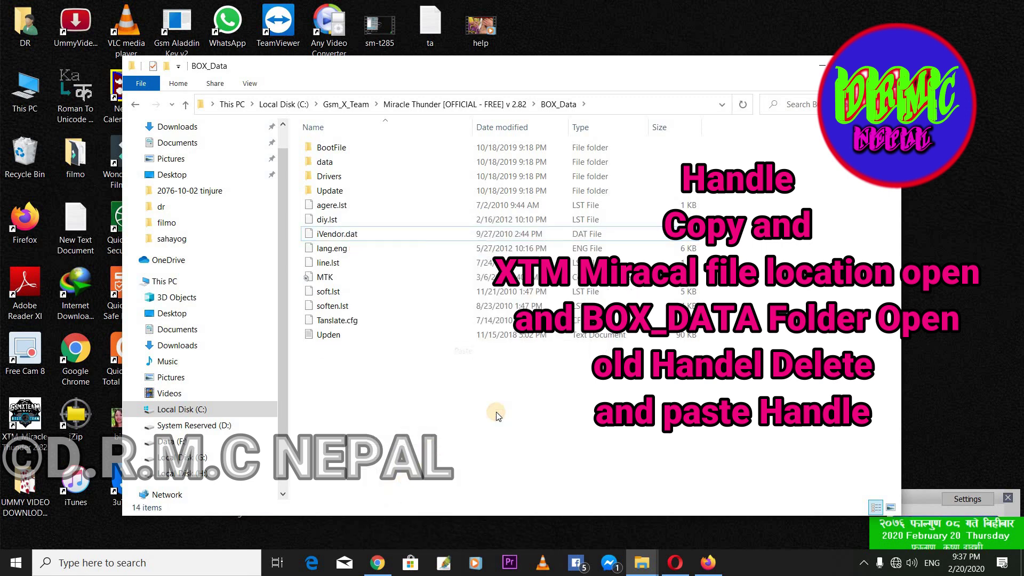
Step: Verify the new dates in BOX_Data's Handle file, close Notepad, and minimize the folder window
double_click(373, 235)
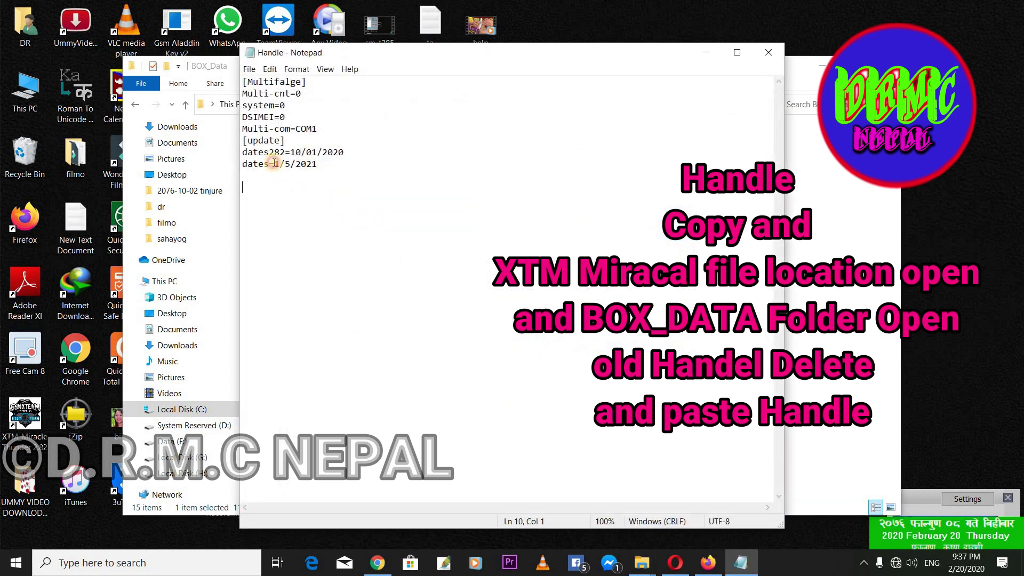
drag(274, 162, 228, 147)
click(301, 192)
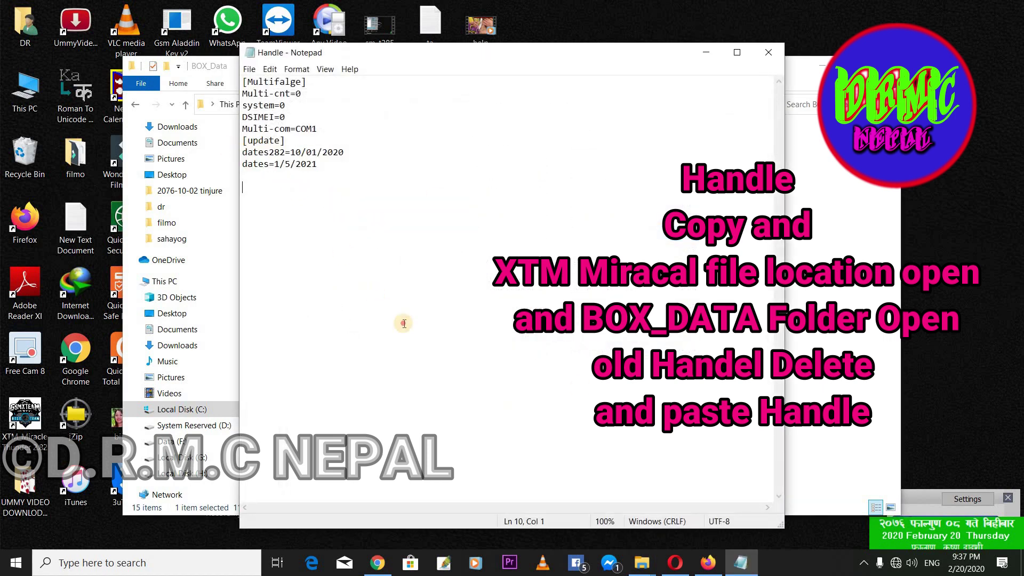
click(764, 58)
click(822, 65)
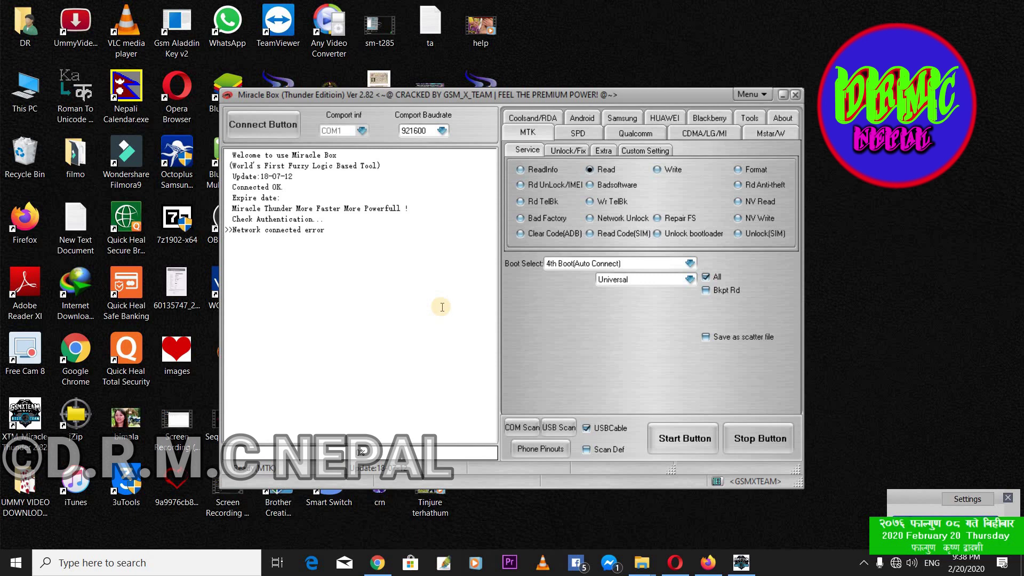
Step: Connect the tool and bring the Miracle Box window back to the front
click(245, 130)
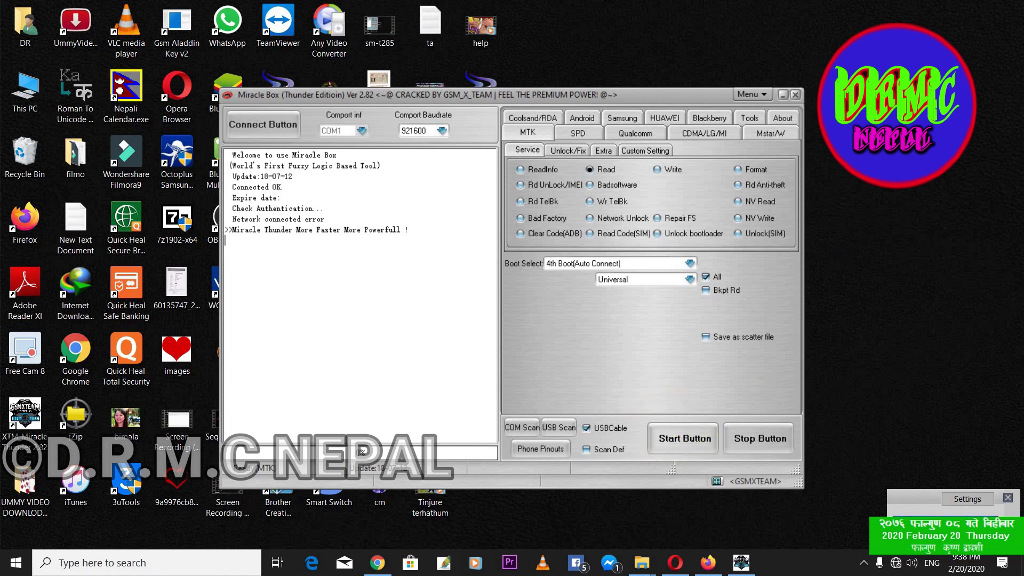
drag(873, 106, 928, 339)
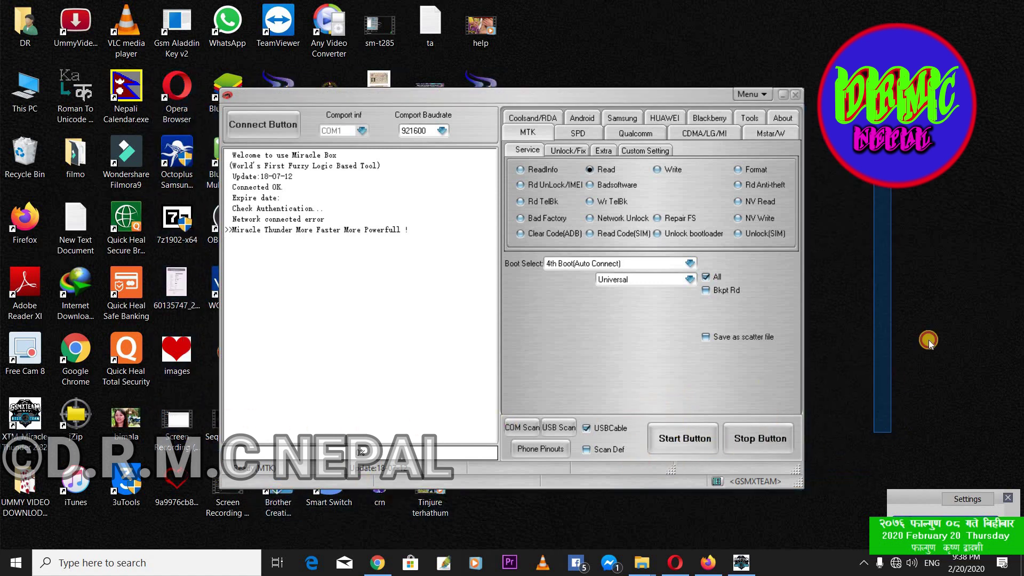
click(522, 120)
Step: Switch to the Qualcomm page and start the Read Info operation, then try stopping it
click(579, 120)
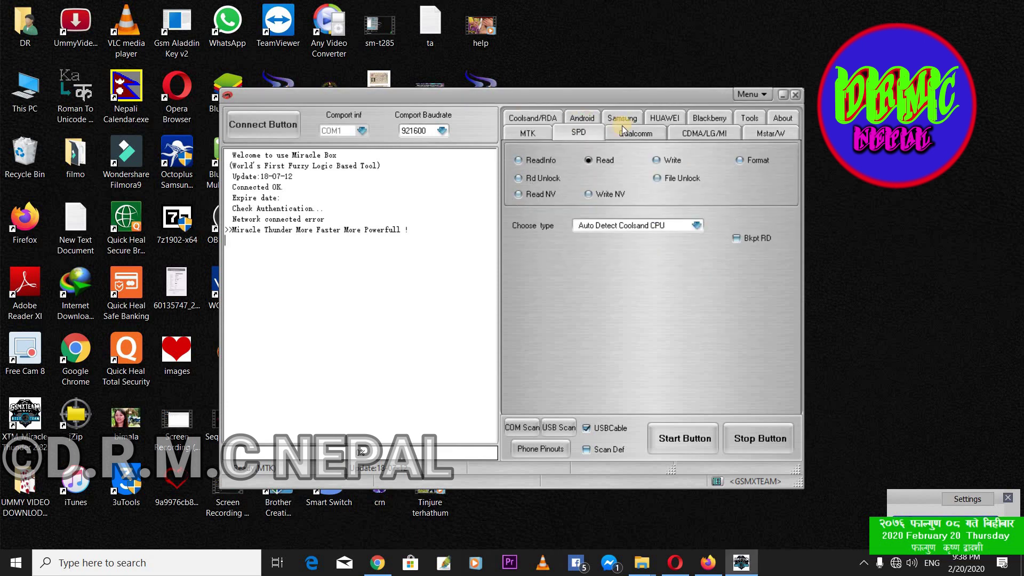
click(690, 135)
click(648, 136)
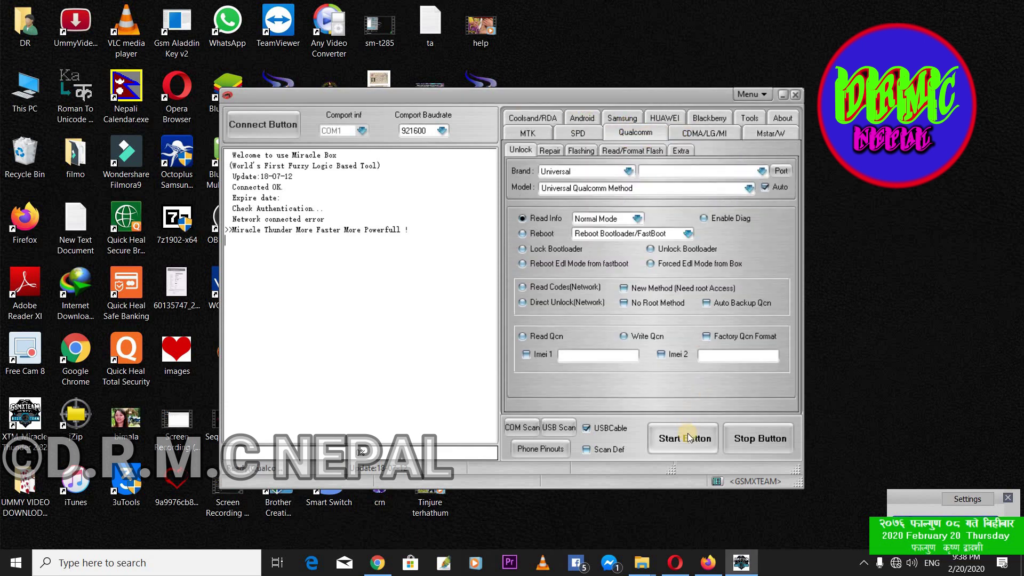
click(690, 439)
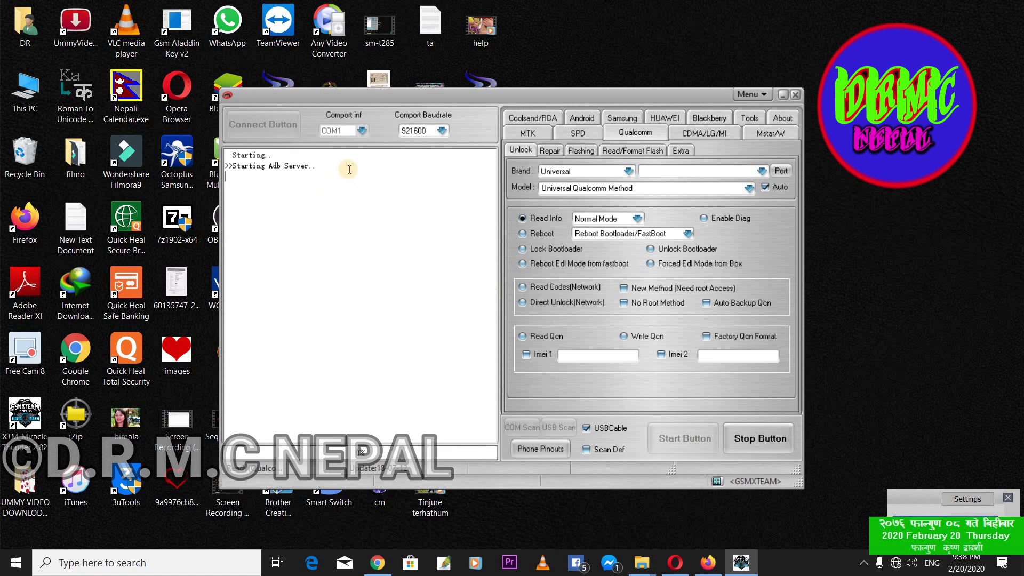
click(759, 440)
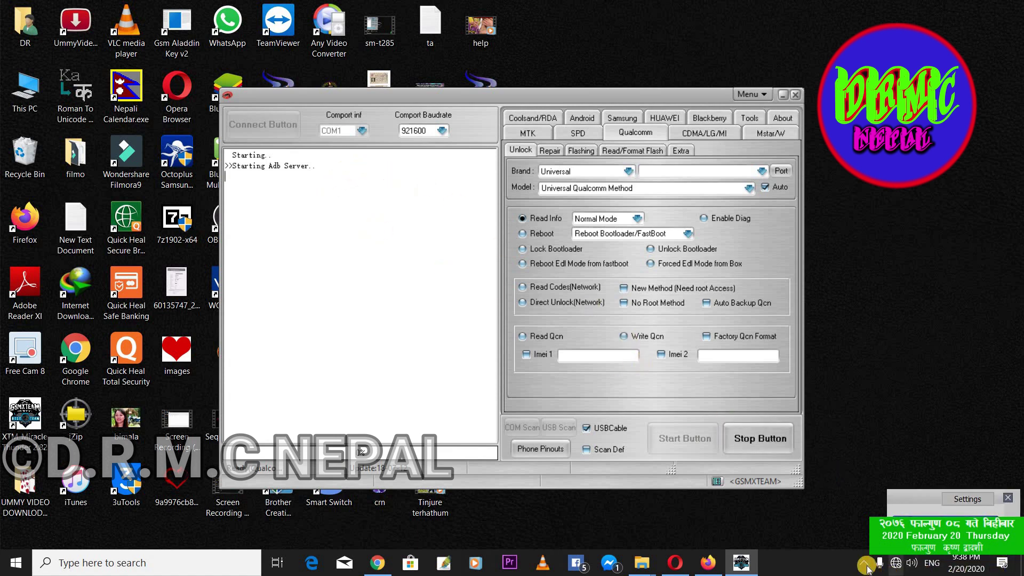